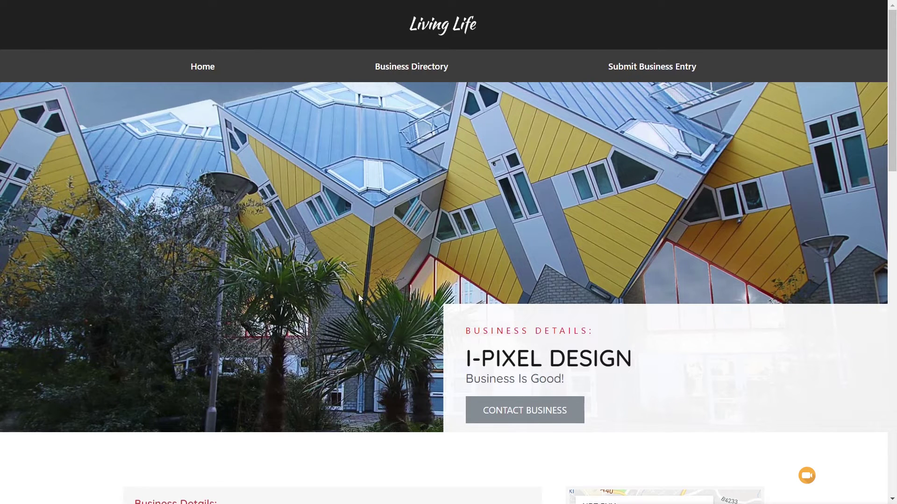
Highlight the listing's business email, then open the Contact Guest Business Form's settings in the template.
scroll(359, 297, down, 12)
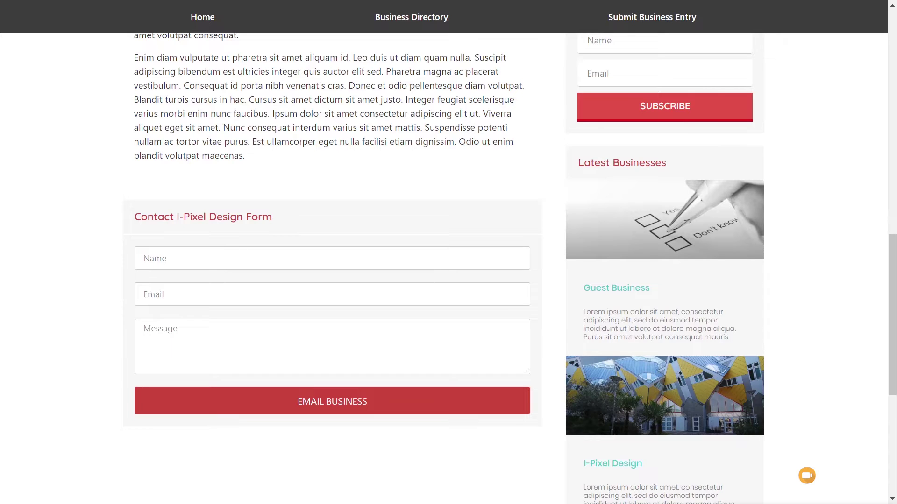
scroll(744, 430, up, 6)
drag(257, 235, 333, 238)
click(326, 411)
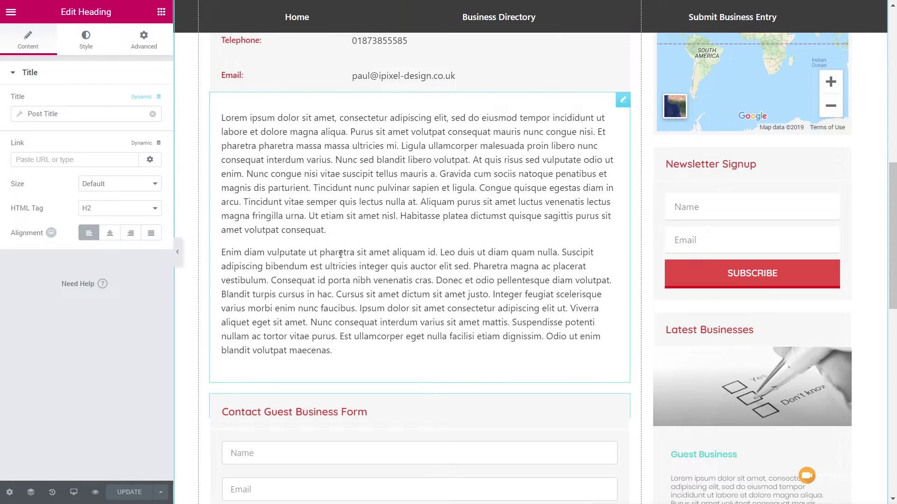
scroll(455, 260, down, 4)
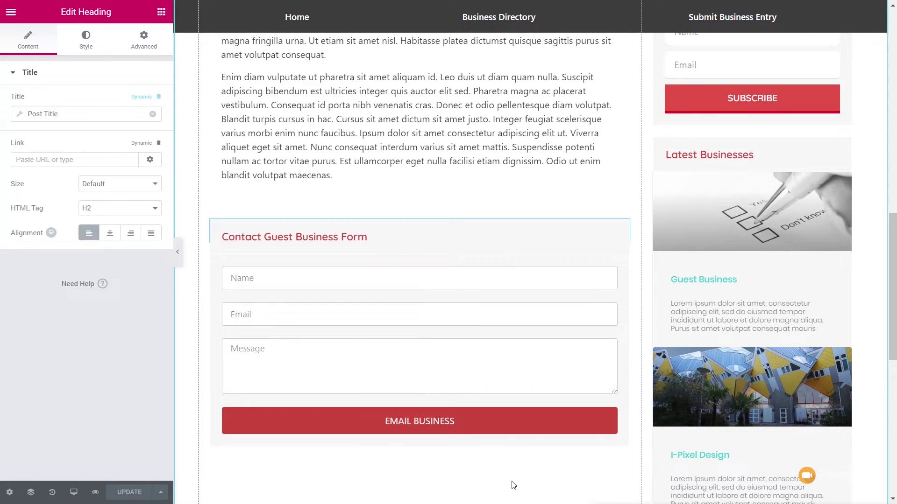
click(624, 260)
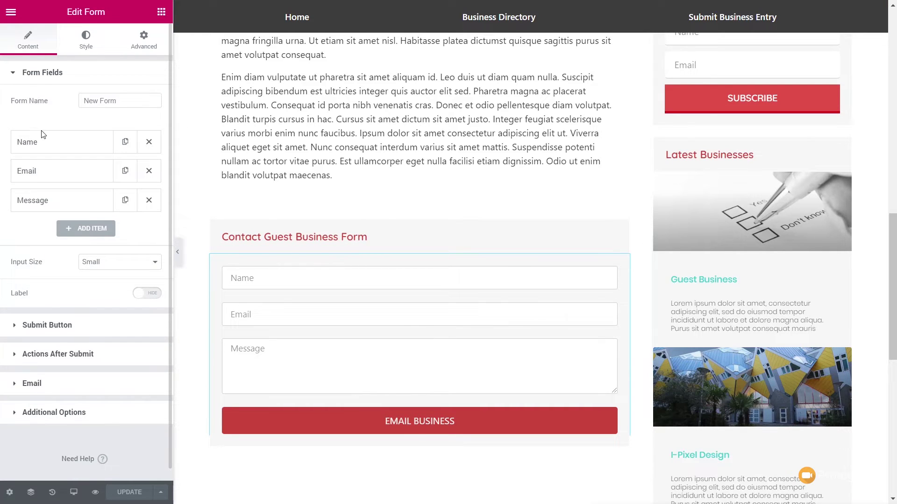
Rename the contact form from New Form to 'Business Contact'.
drag(117, 100, 70, 107)
text(Business)
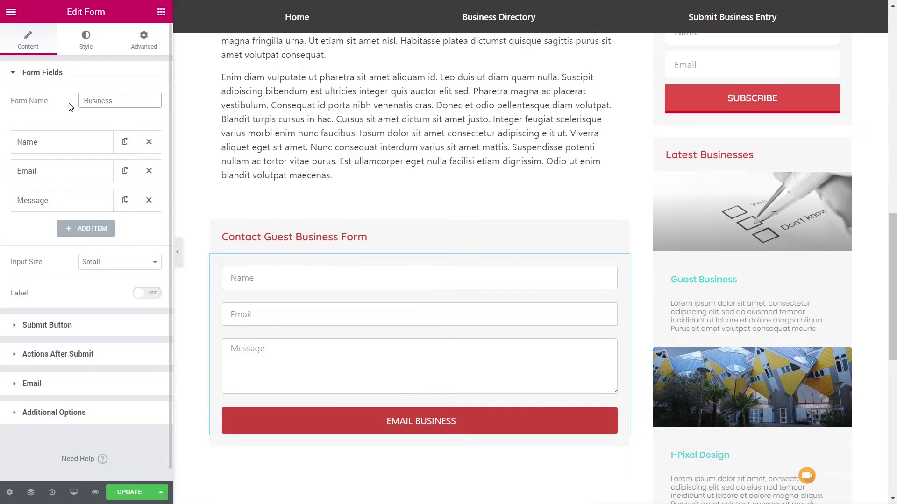
text( Contact)
click(53, 363)
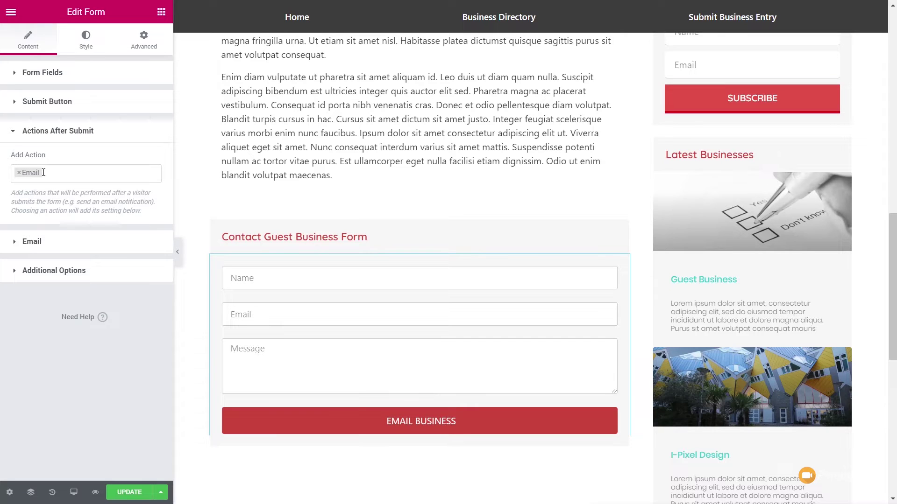
Open the Email action settings and highlight the default email@localhost recipient.
click(35, 243)
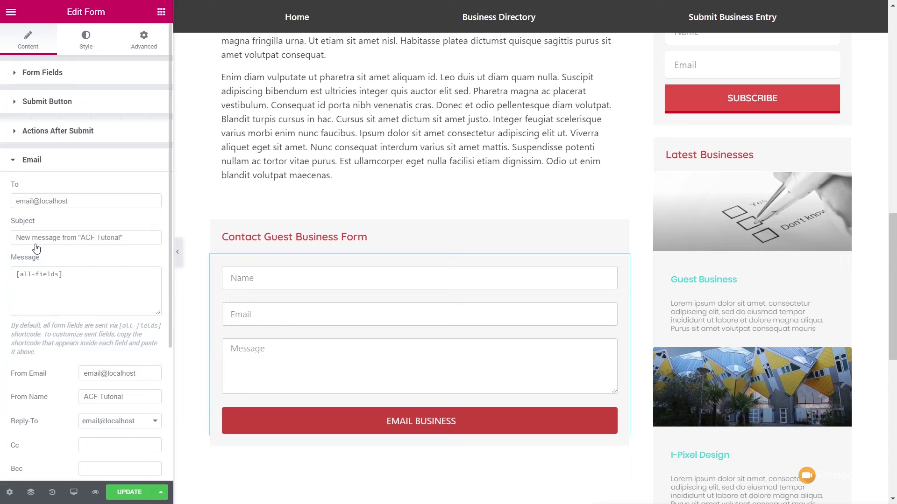
drag(69, 201, 14, 202)
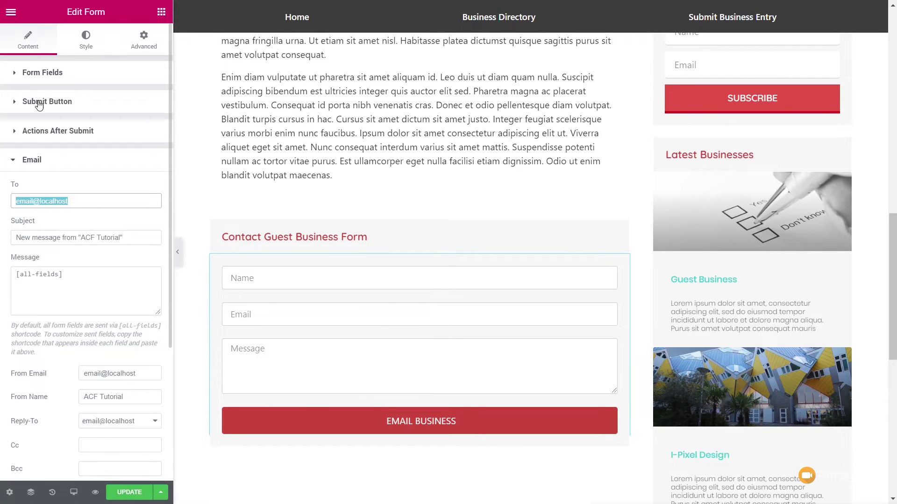
click(42, 79)
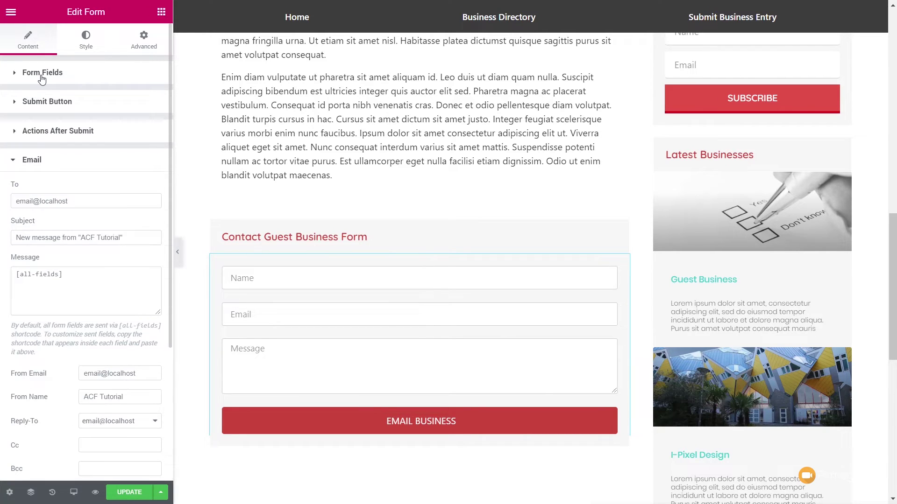
Add a fourth form field, Item #4, of type Hidden and view its Advanced settings.
click(42, 77)
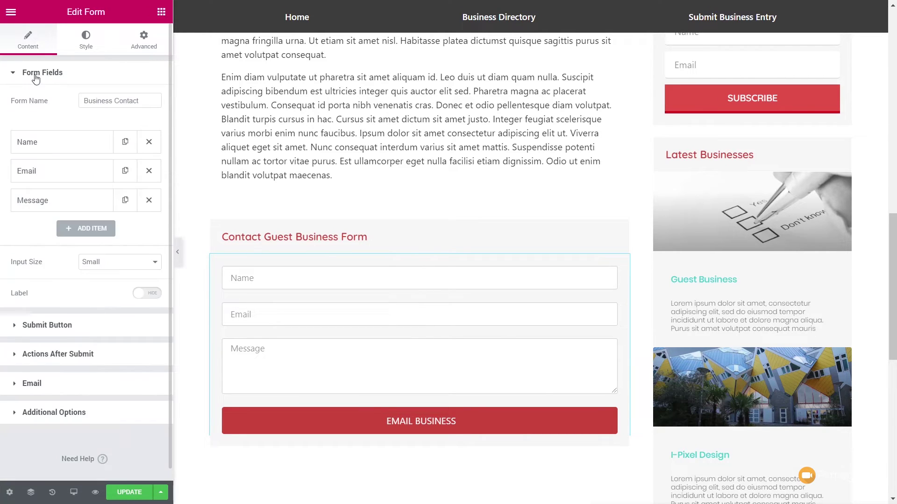
click(86, 228)
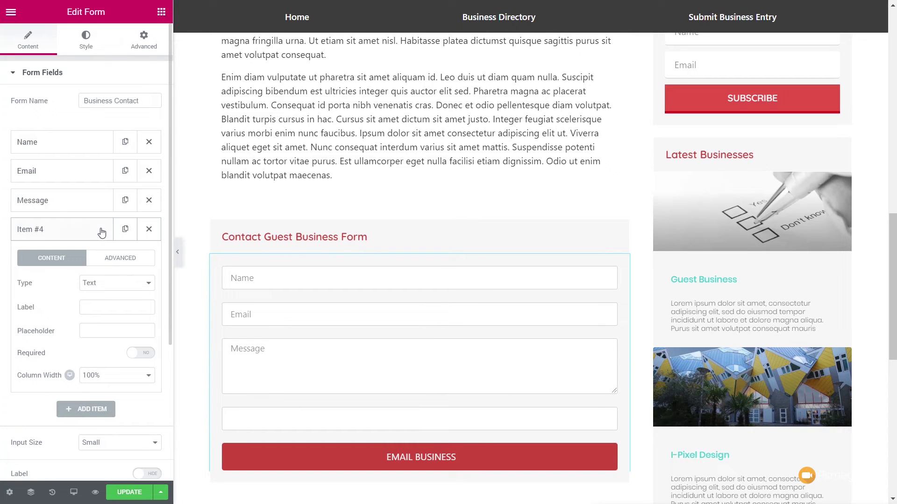
click(102, 285)
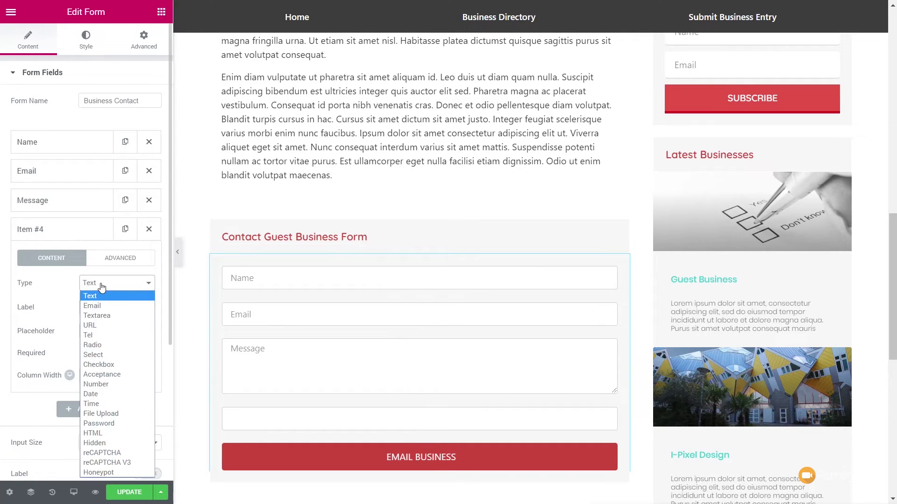
click(111, 445)
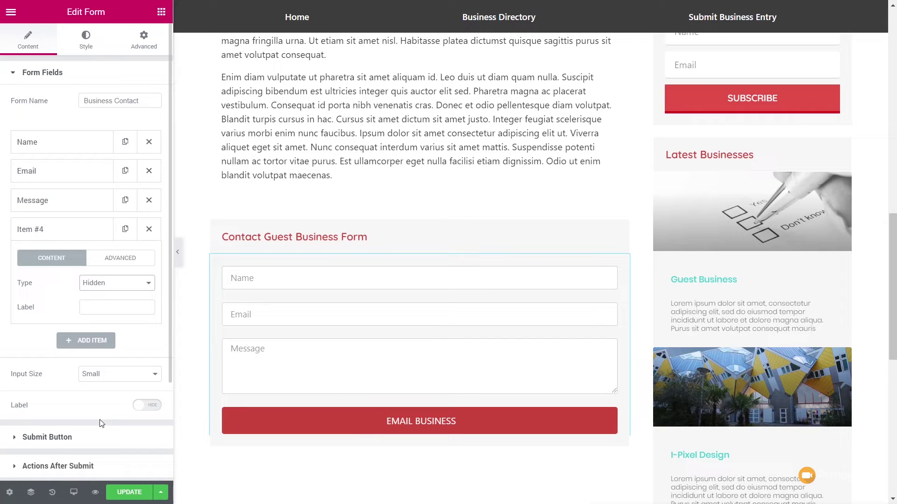
click(104, 264)
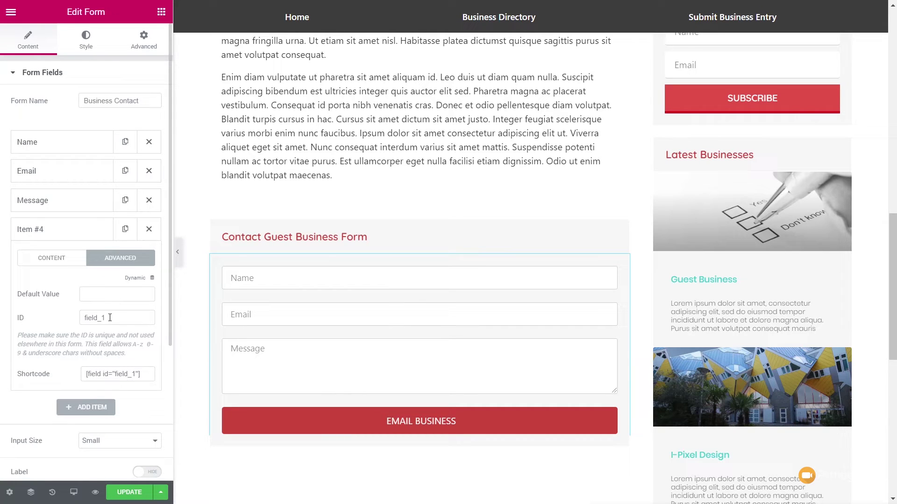
click(152, 279)
Set Item #4's default value to the dynamic ACF Field tag with key 'Business Email'.
drag(150, 304, 150, 397)
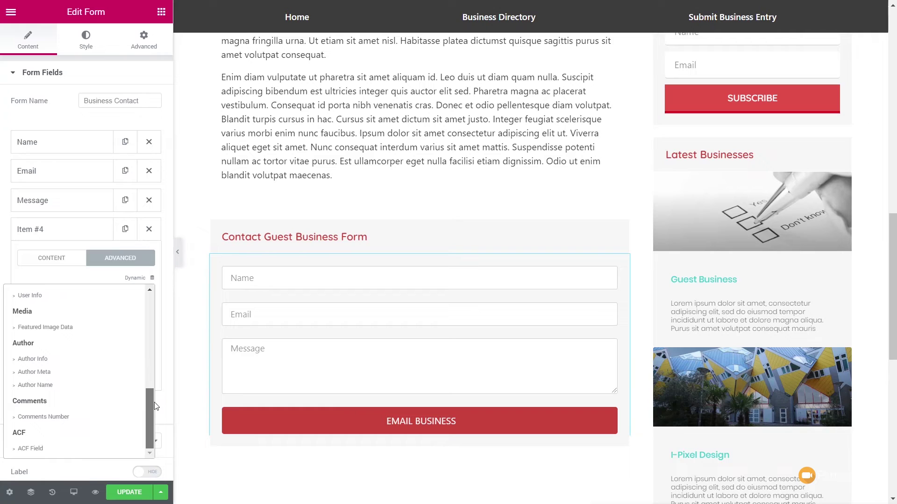
click(29, 449)
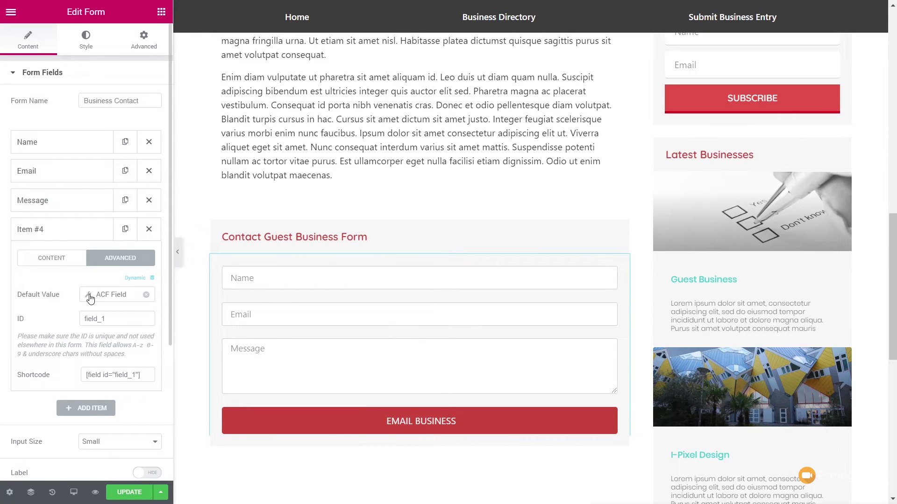
click(88, 296)
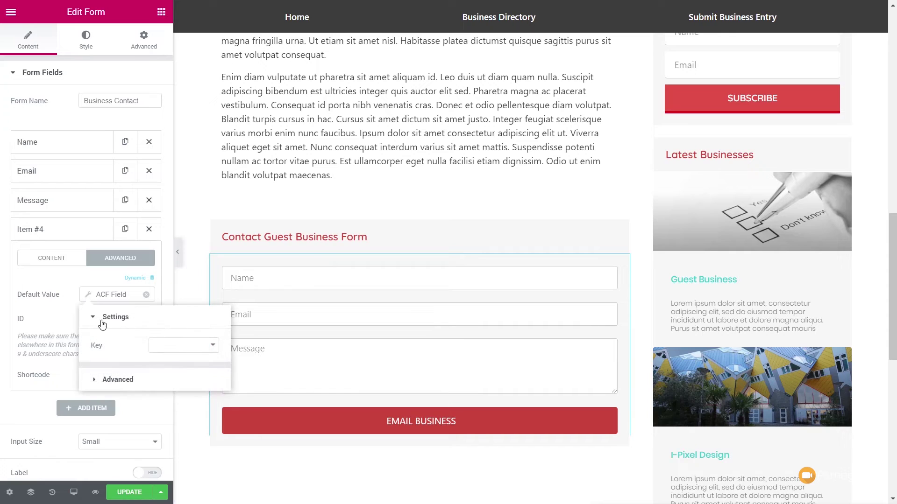
click(183, 350)
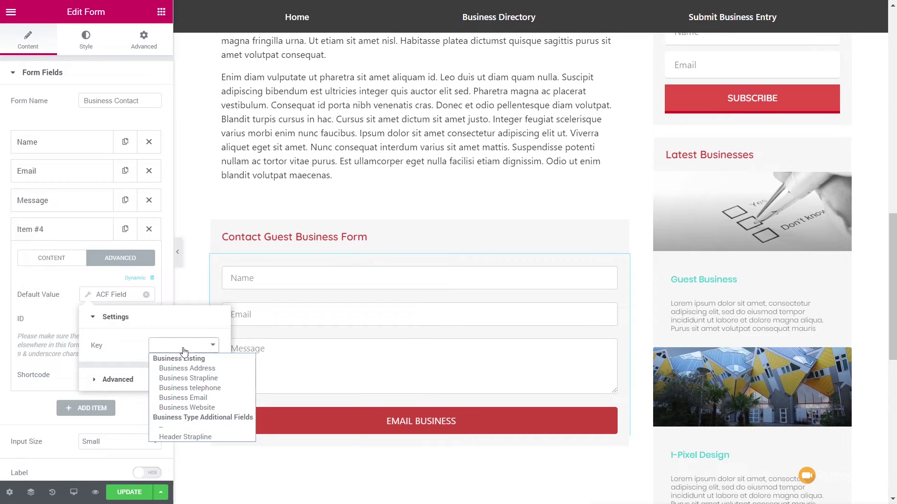
click(186, 398)
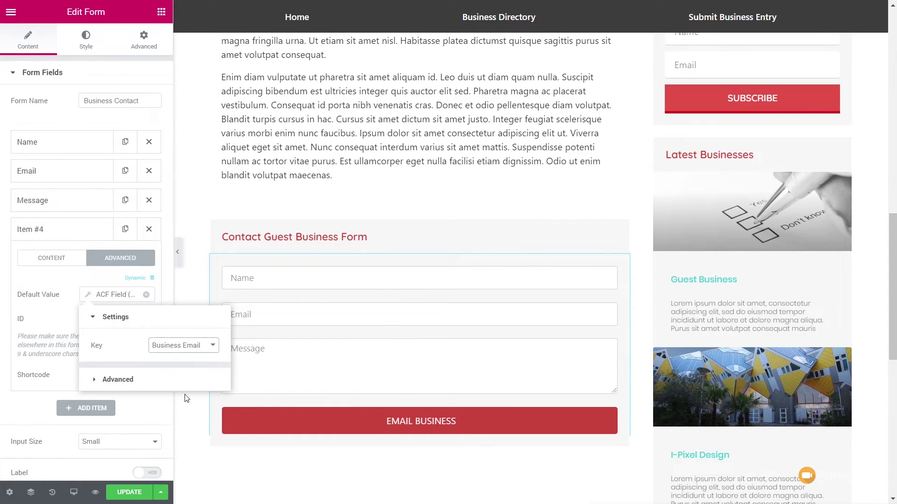
click(118, 380)
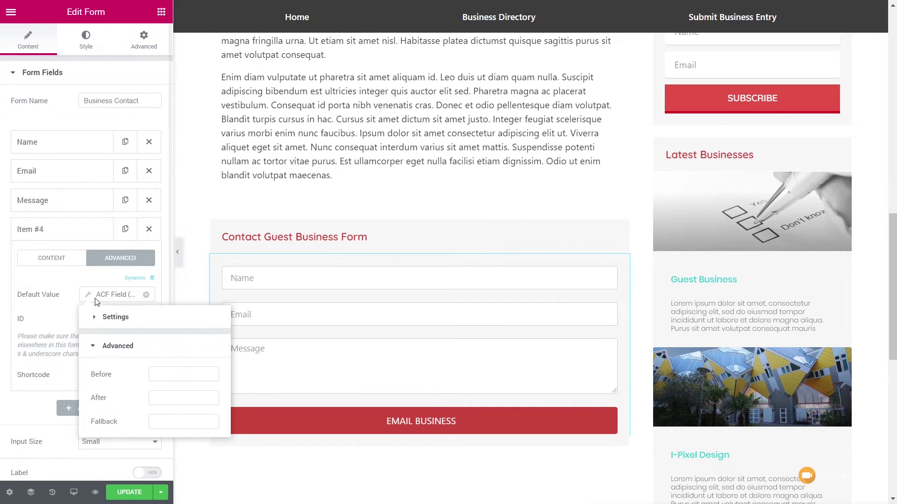
click(52, 310)
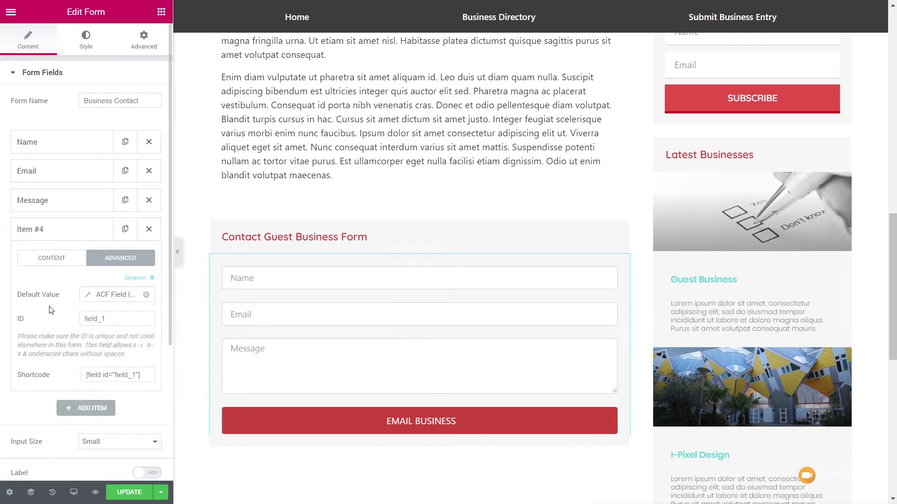
double_click(114, 321)
Change the hidden field's ID to biz_email and copy its shortcode [field id="biz_email"].
text(biz_email)
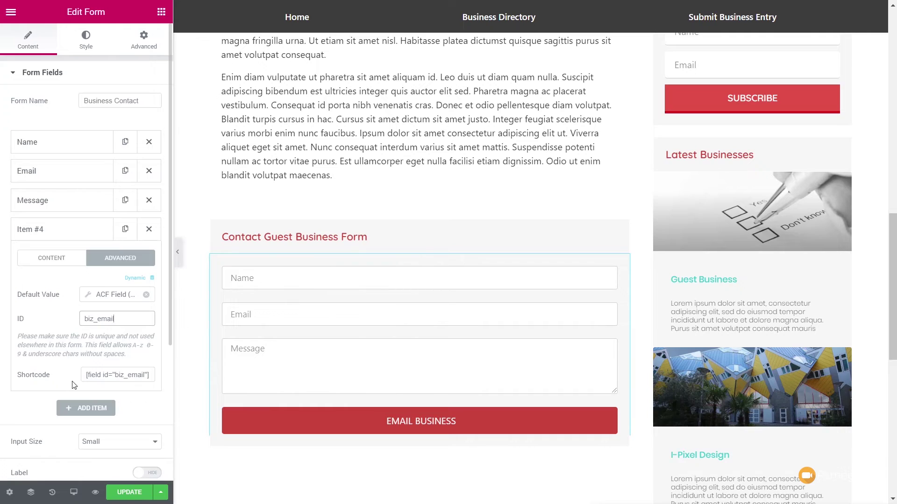
click(84, 376)
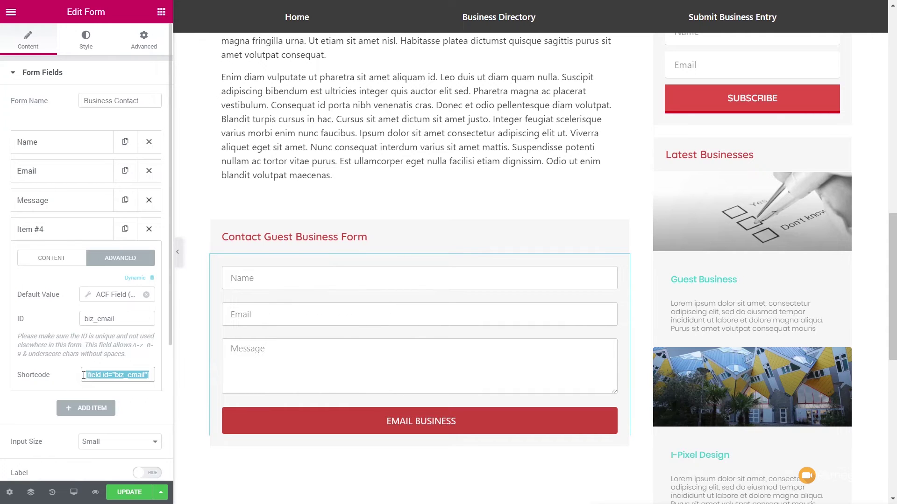
right_click(111, 378)
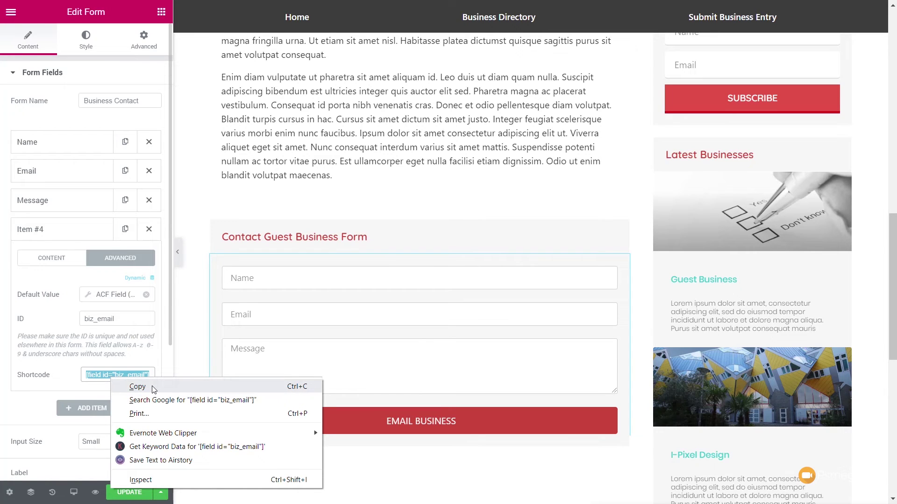
click(137, 388)
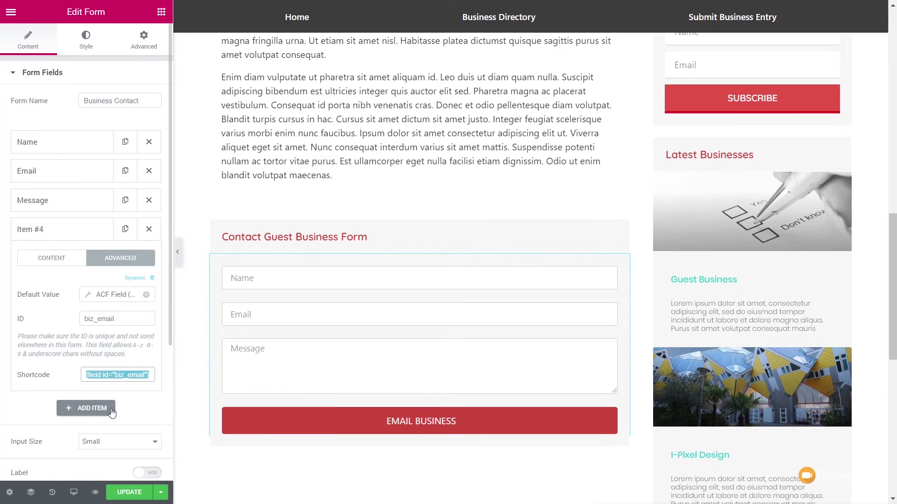
click(56, 236)
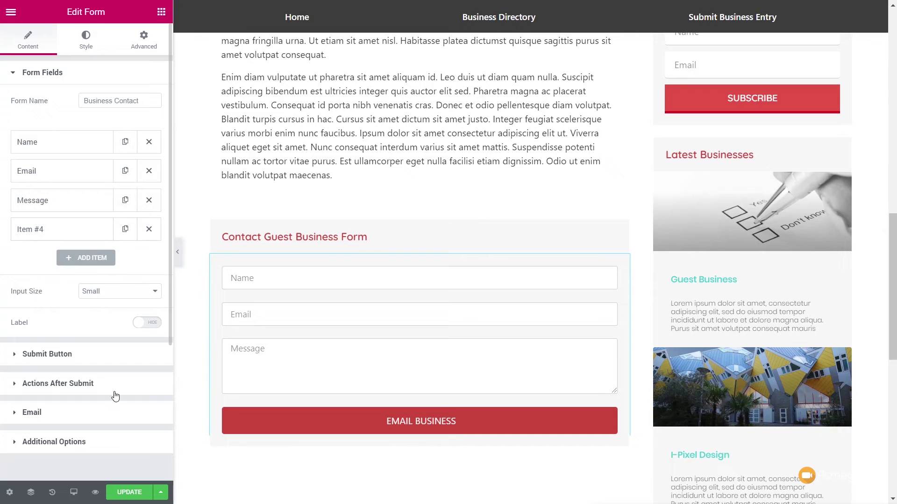
Replace the email recipient email@localhost with [field id="biz_email"] and save the template.
click(51, 417)
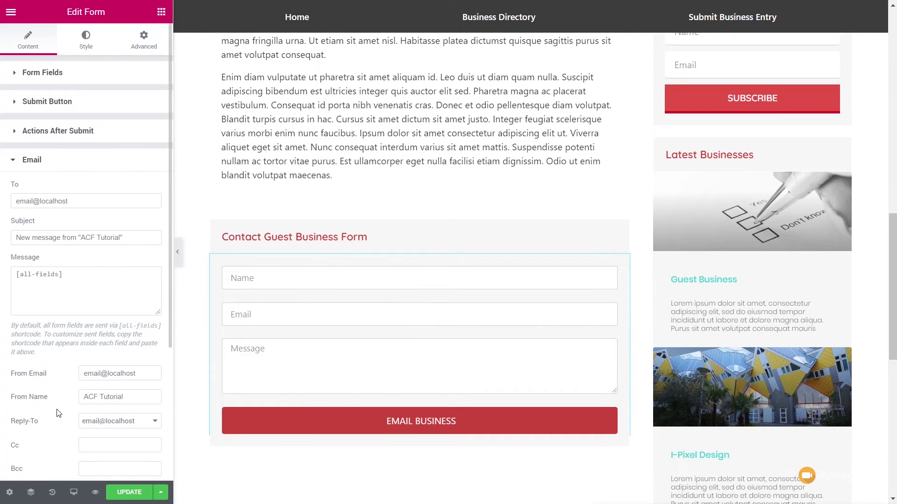
drag(70, 201, 11, 203)
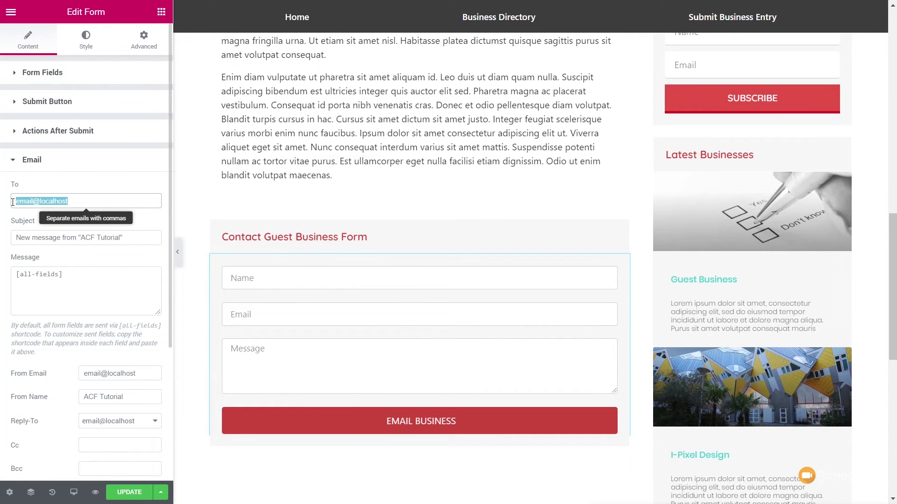
key(BackSpace)
key(ctrl+v)
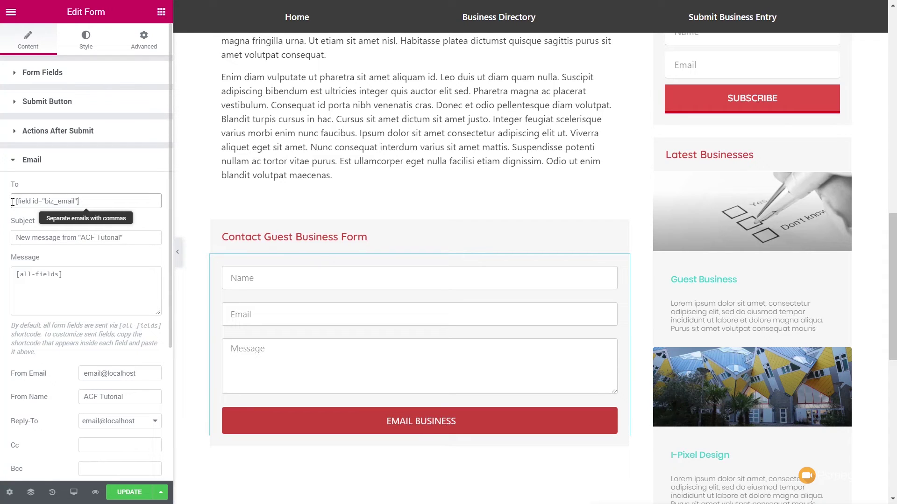
click(39, 75)
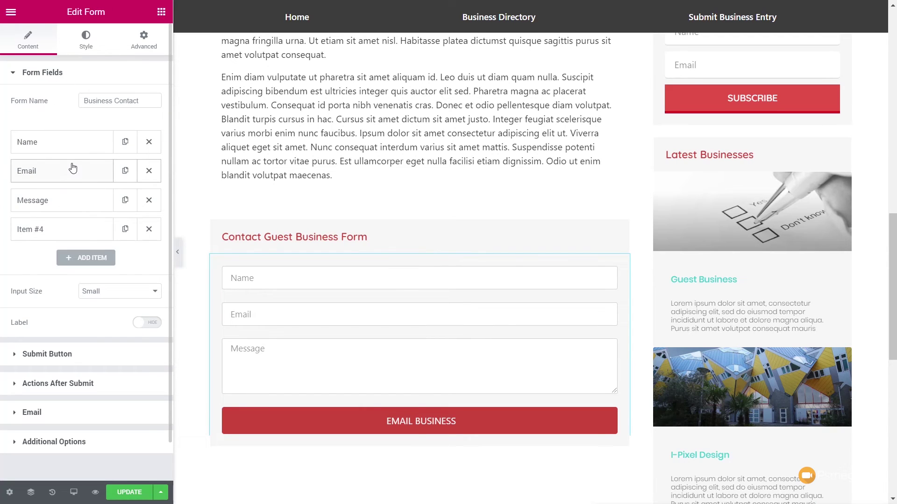
click(129, 493)
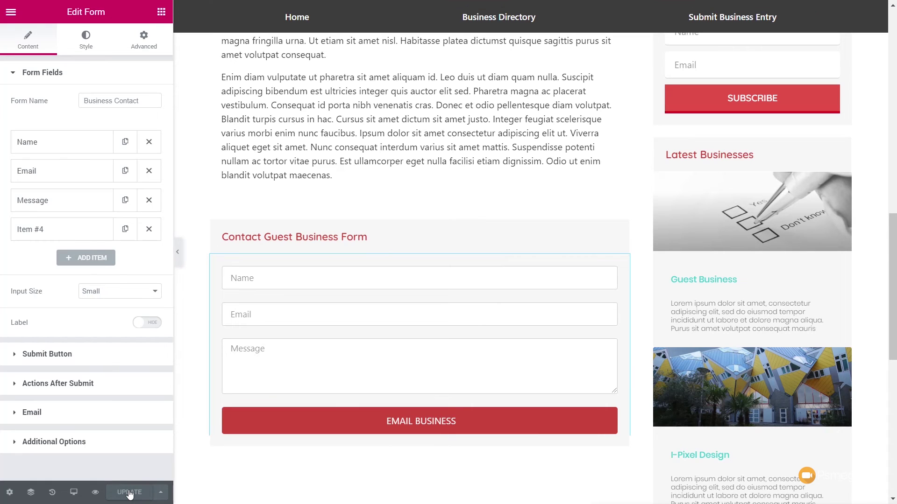
Review the form's other option sections, then set the email Reply-To to Email Field.
click(41, 441)
click(35, 133)
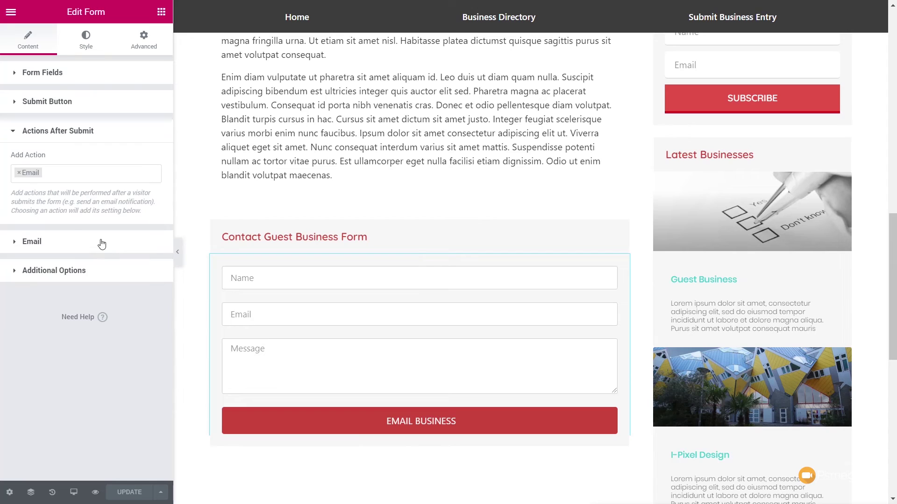
click(52, 99)
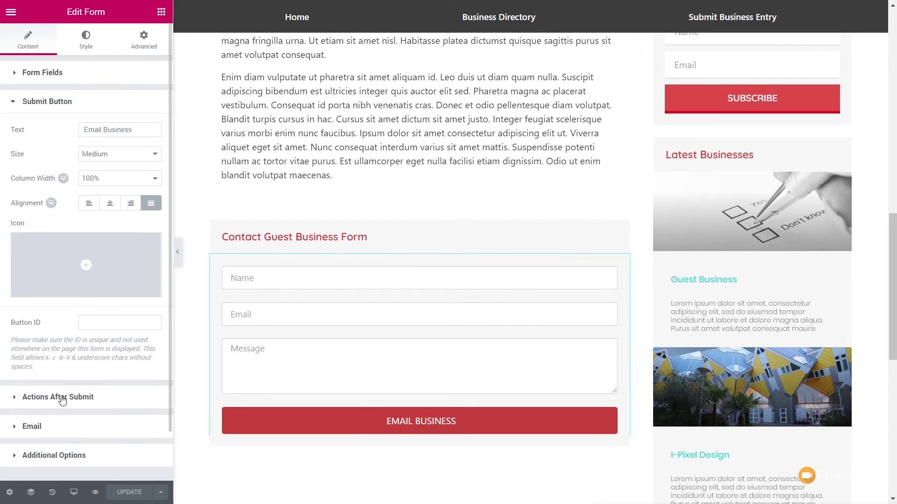
click(135, 434)
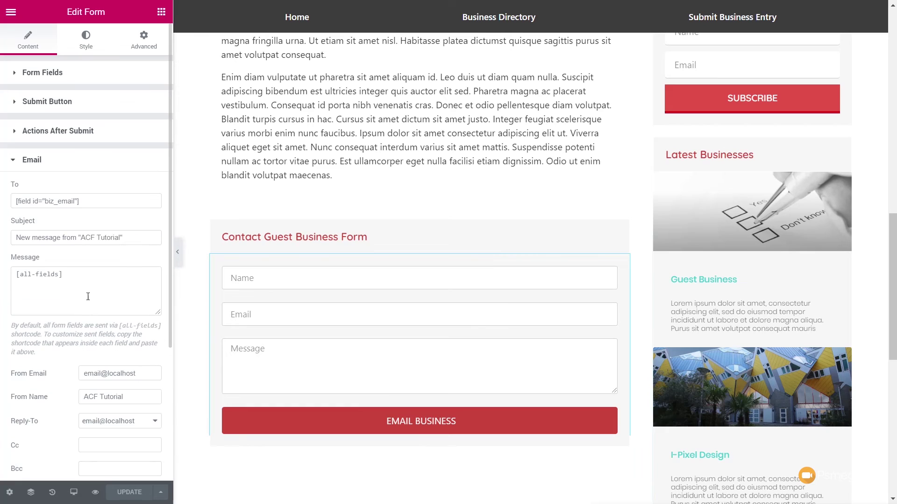
click(130, 420)
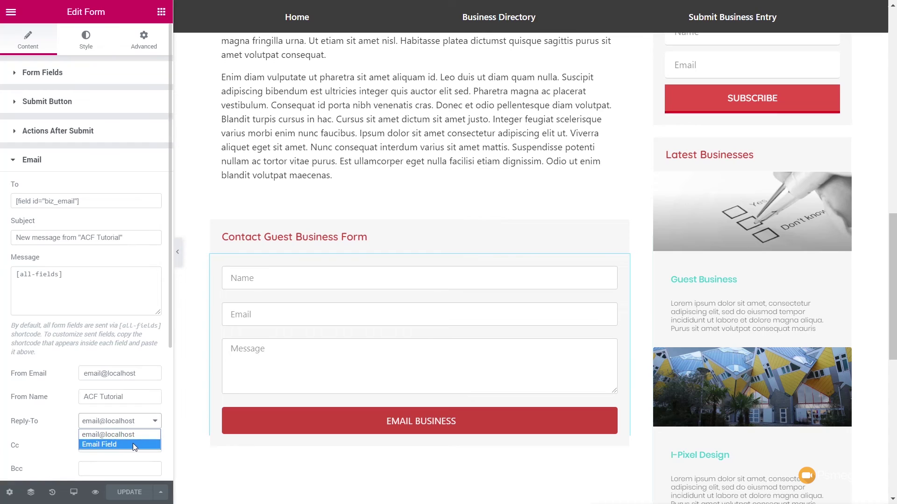
click(125, 443)
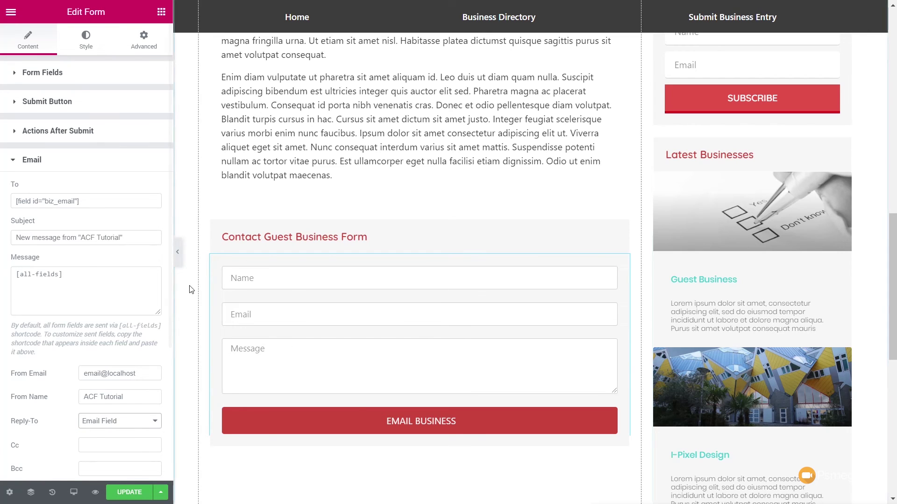